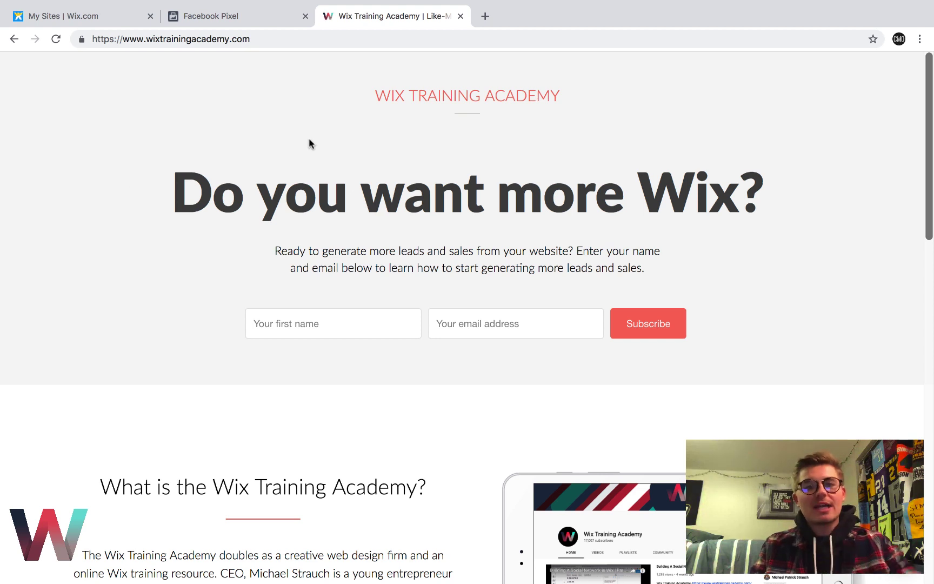
Step: Copy the Wix Training Academy Pixel ID from Events Manager, then return to My Sites
click(236, 16)
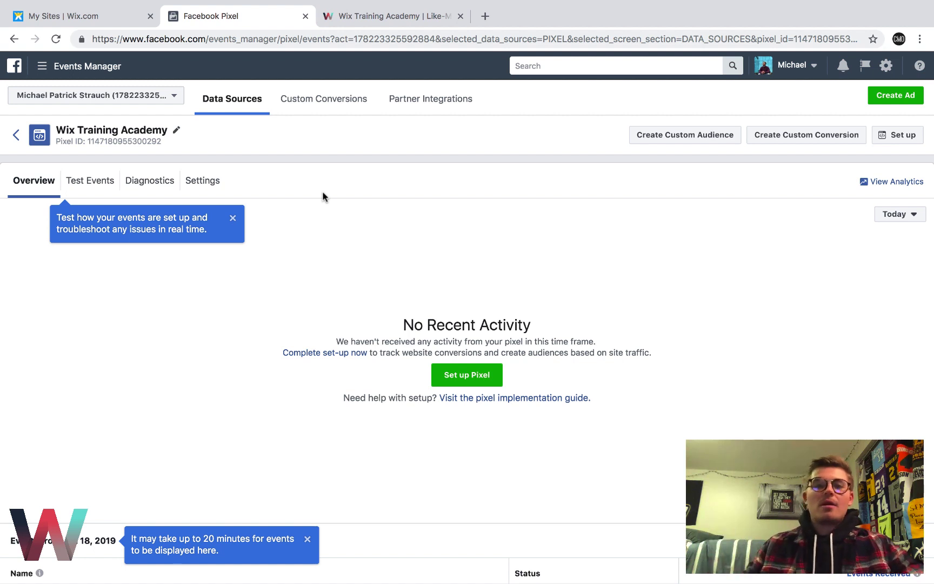
drag(162, 145, 90, 146)
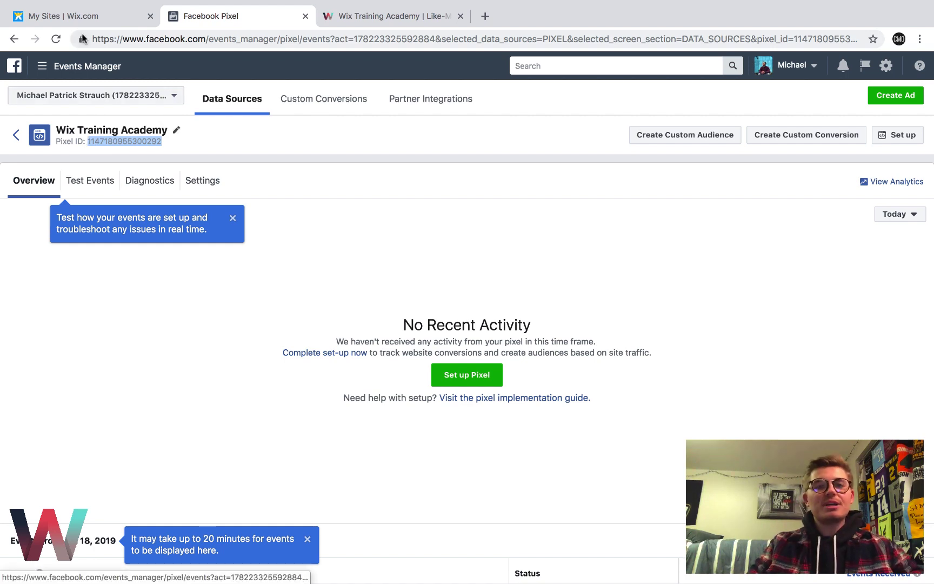
click(76, 18)
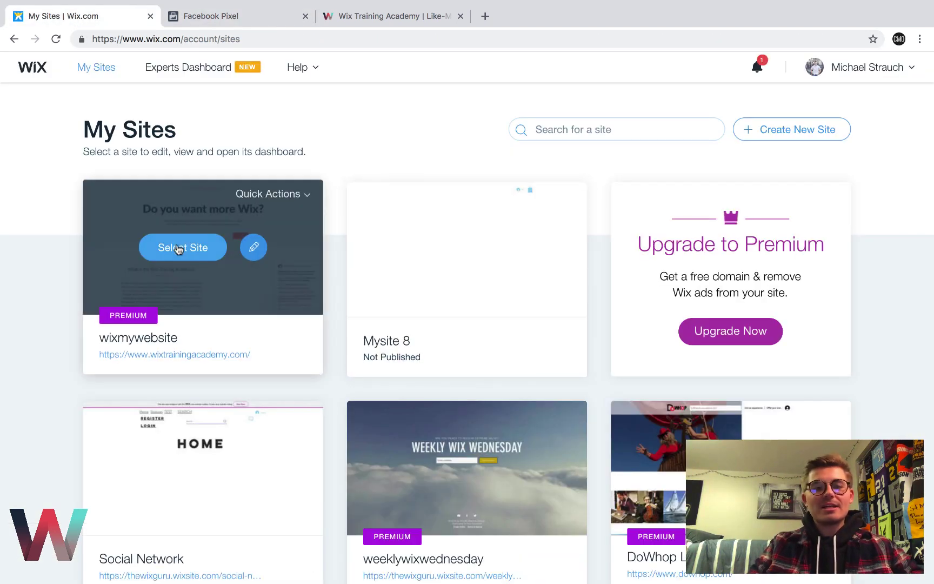
Step: Open wixmywebsite's Marketing Integrations and start the Facebook Pixel integration with Go for It
click(179, 251)
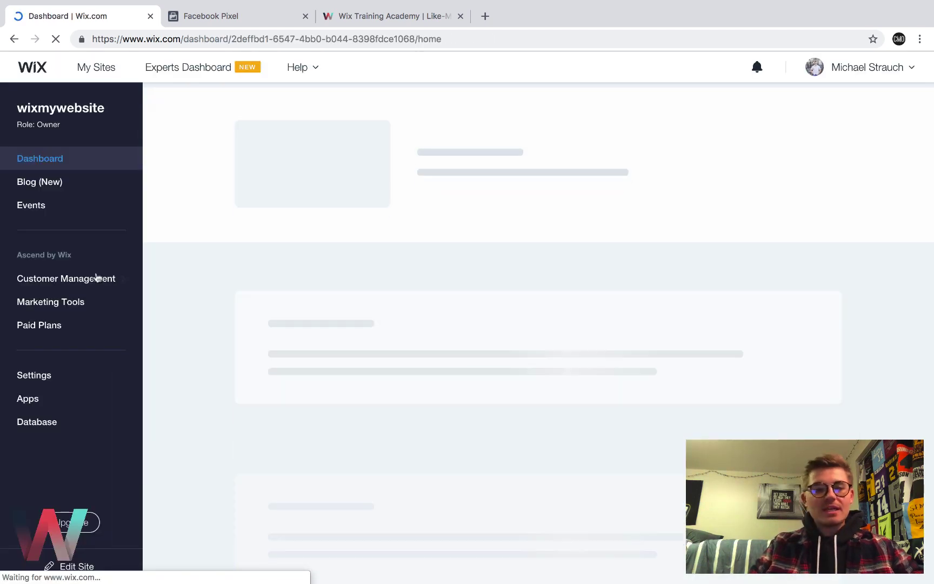
click(63, 304)
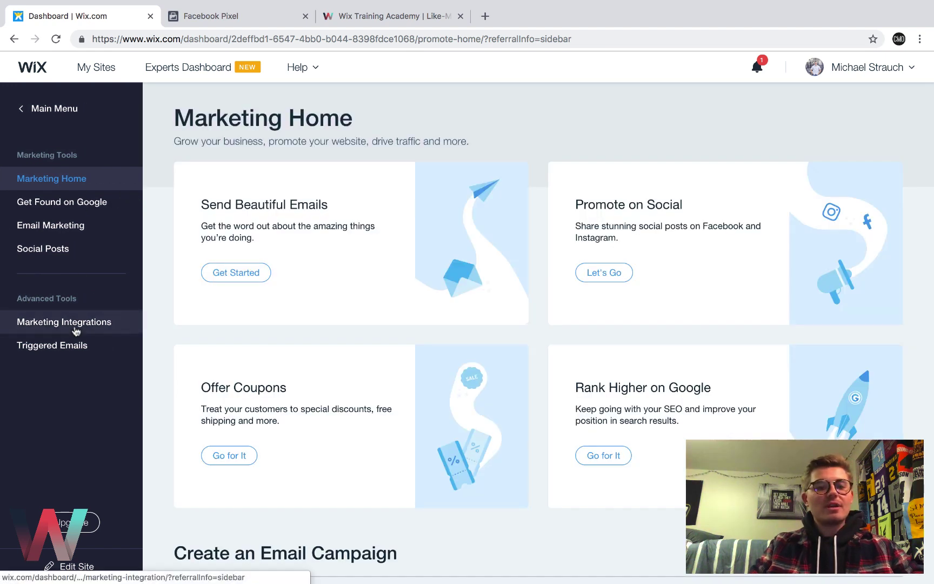
click(76, 325)
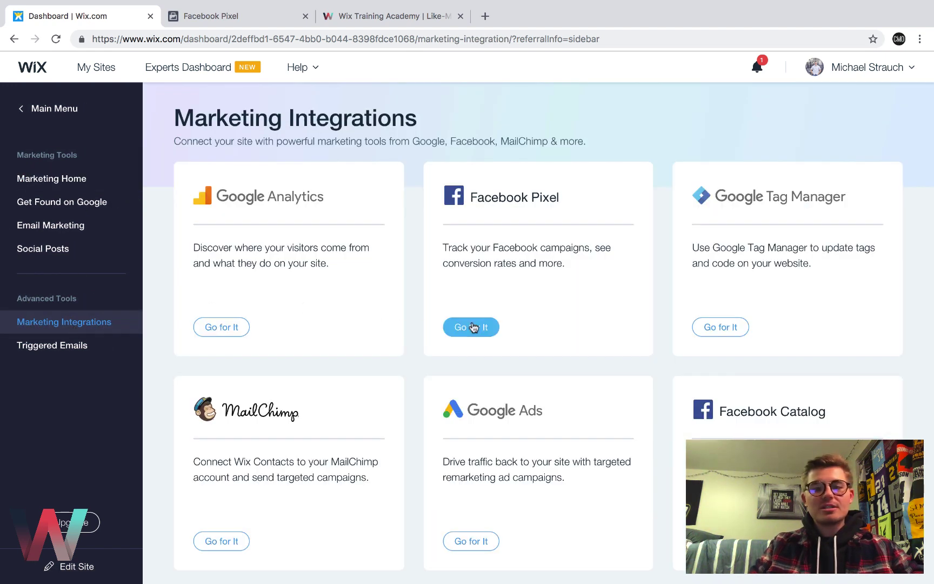
click(473, 328)
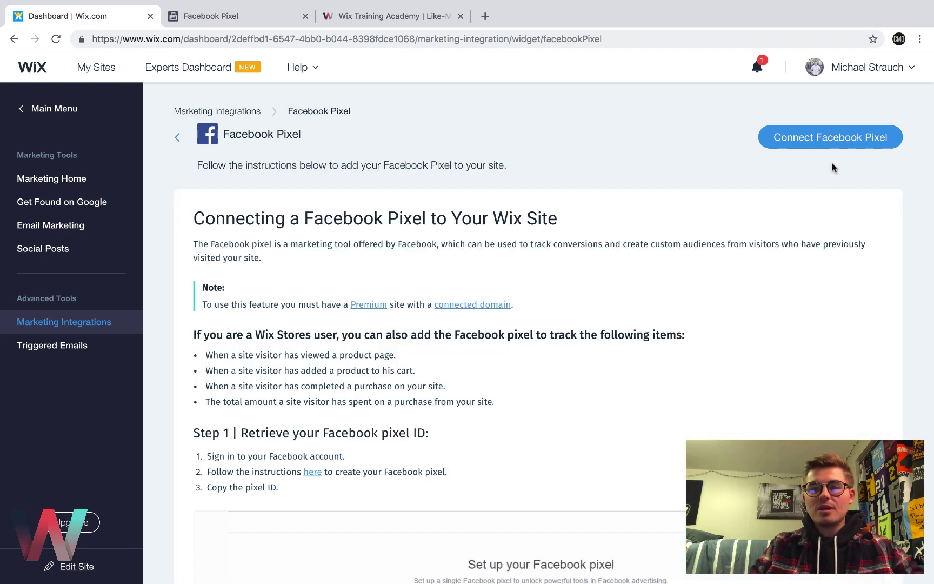
Step: Connect the Facebook Pixel with the copied ID, then delete that integration and return to Events Manager
click(830, 138)
text(1147180955300292)
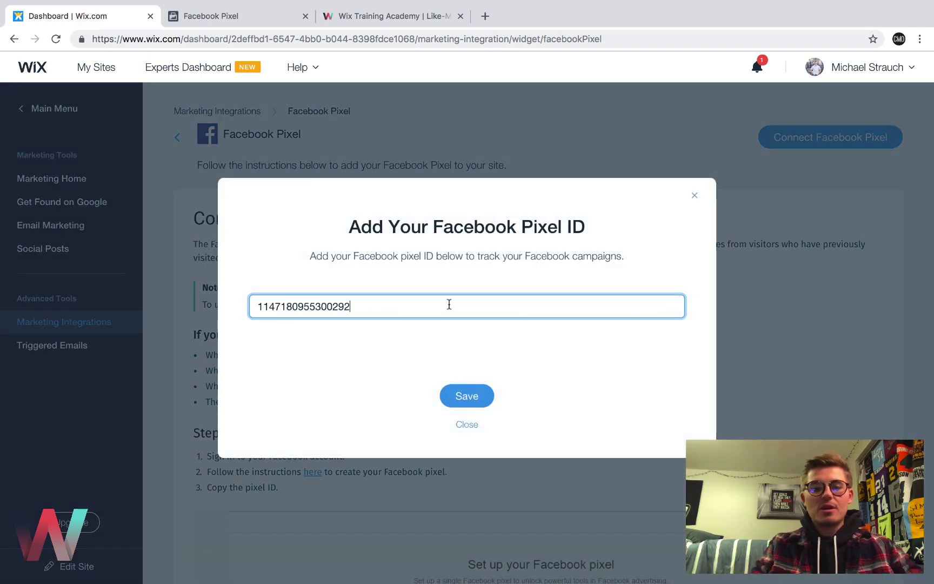
click(472, 395)
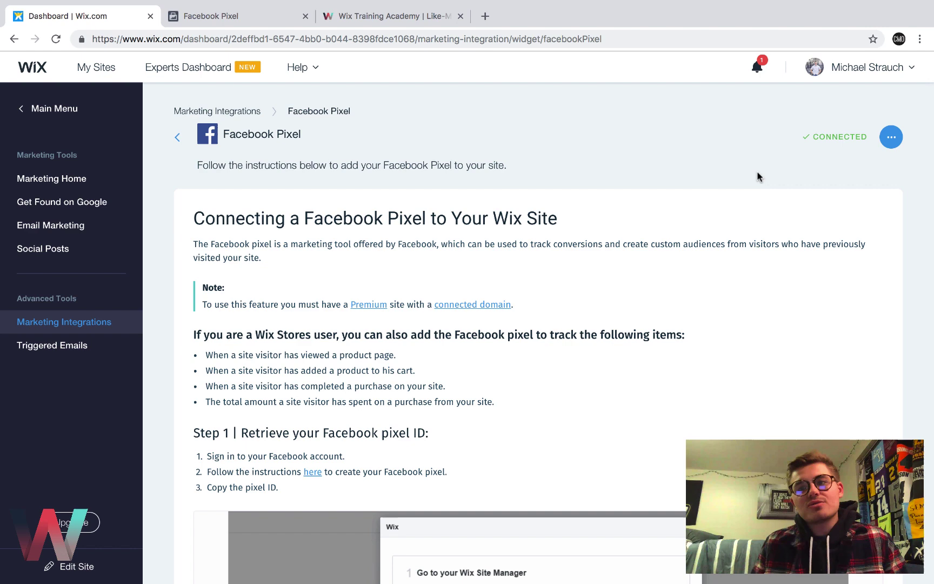
click(890, 139)
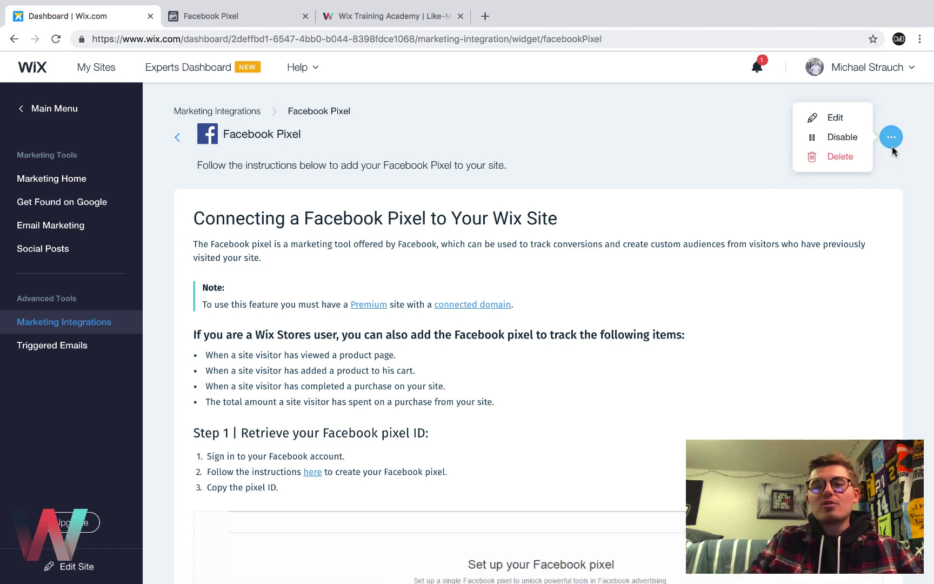
click(846, 154)
click(617, 361)
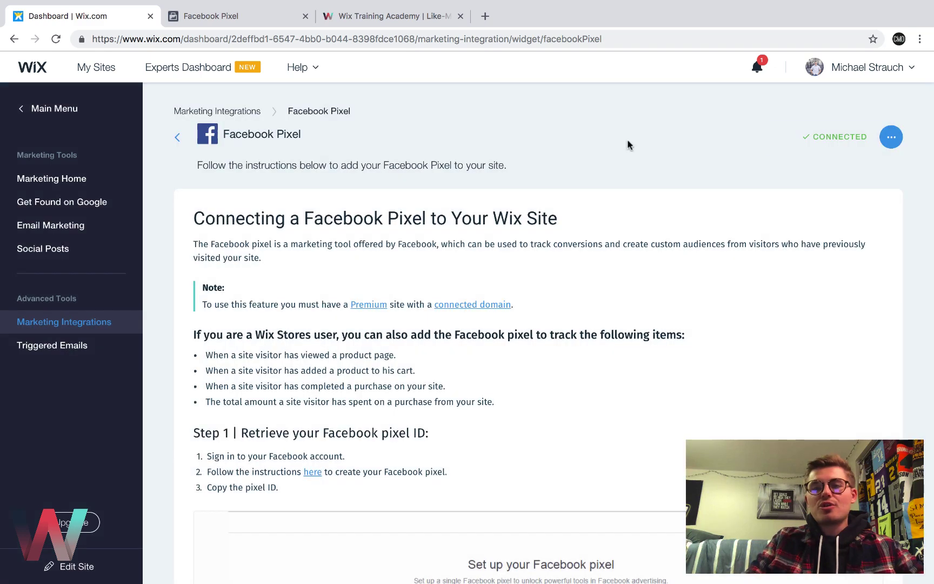
click(201, 18)
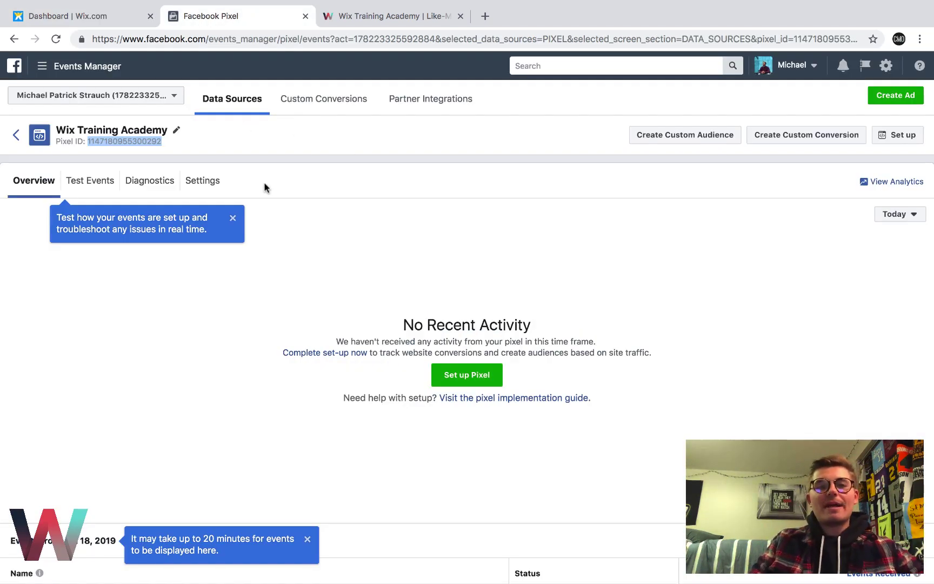
Step: Reopen the Wix Training Academy pixel's details via All Tools > Pixels, reload, and select its Pixel ID
click(43, 68)
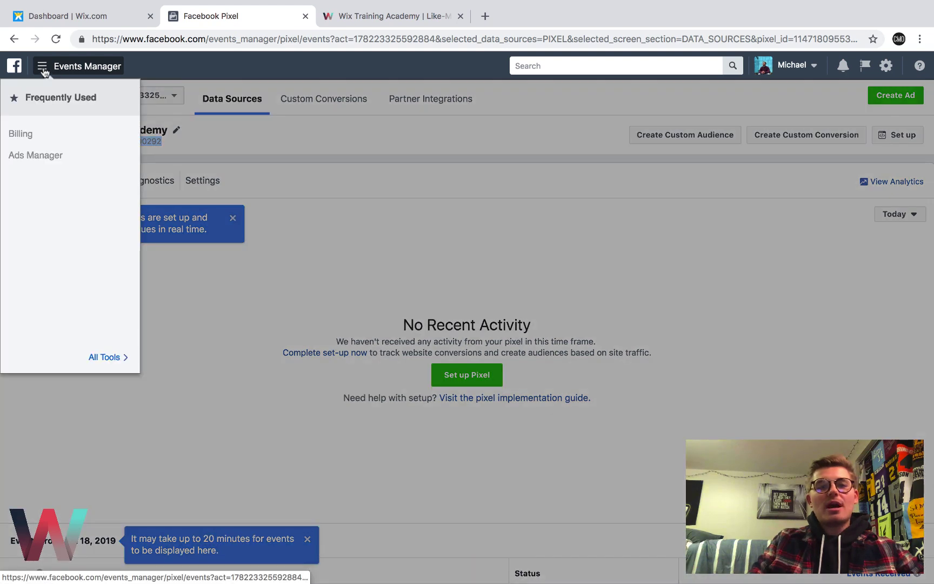
click(107, 358)
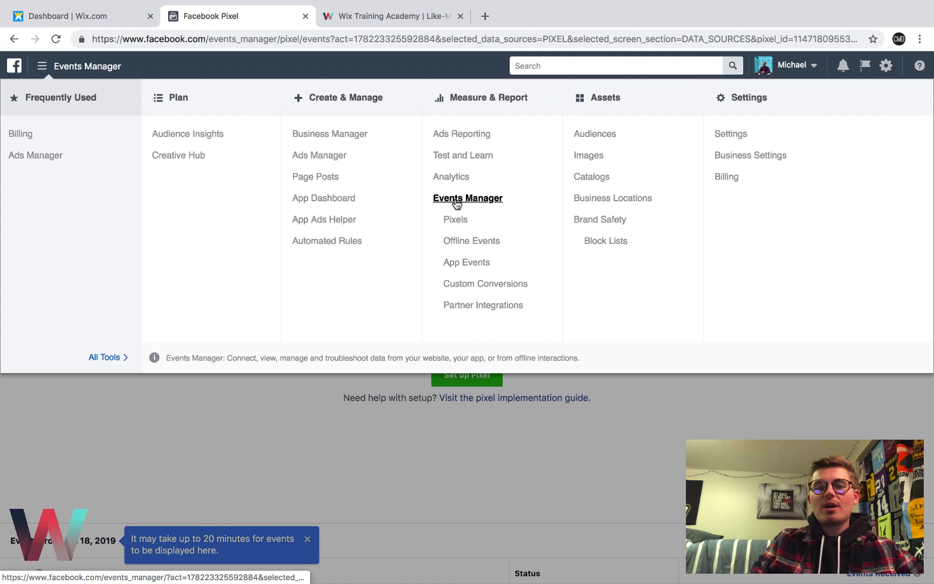
click(455, 221)
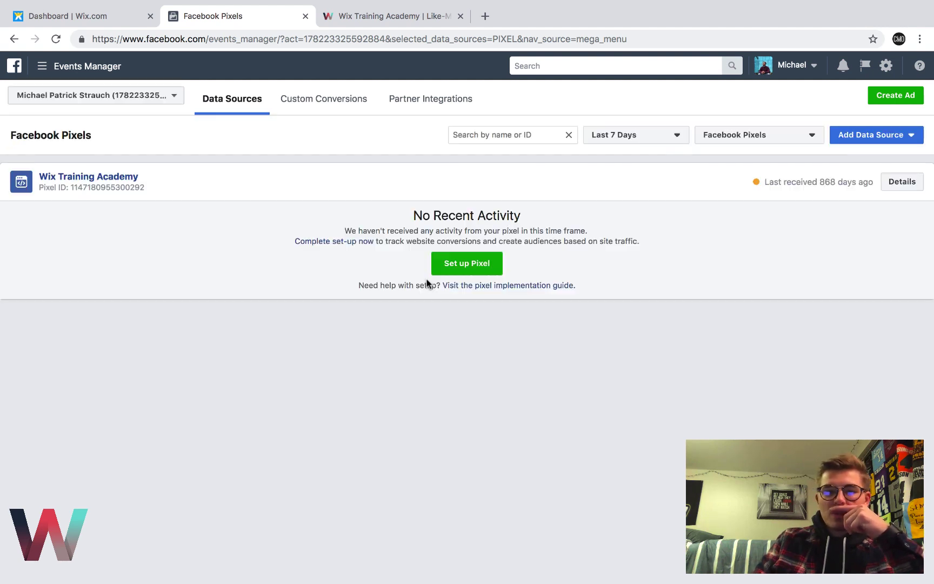
click(912, 179)
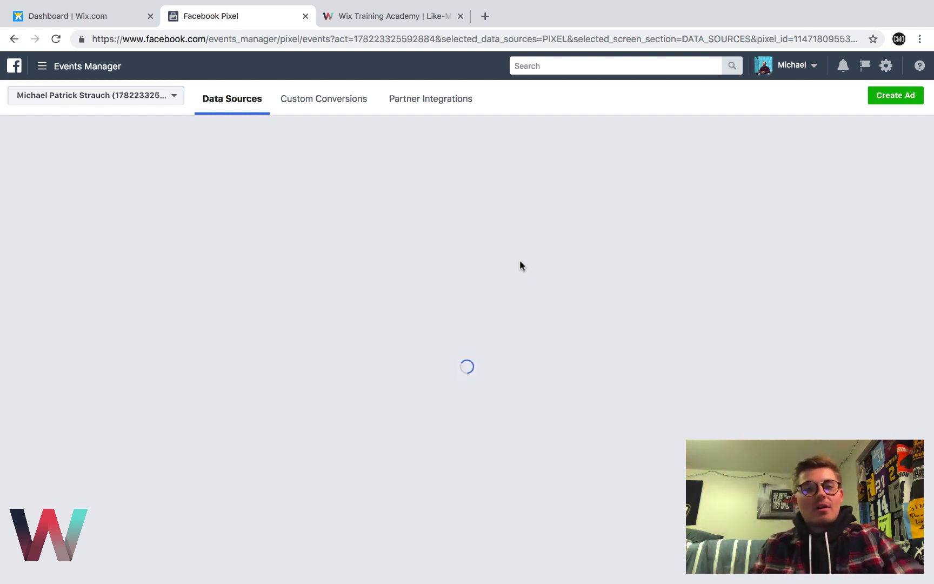
click(57, 40)
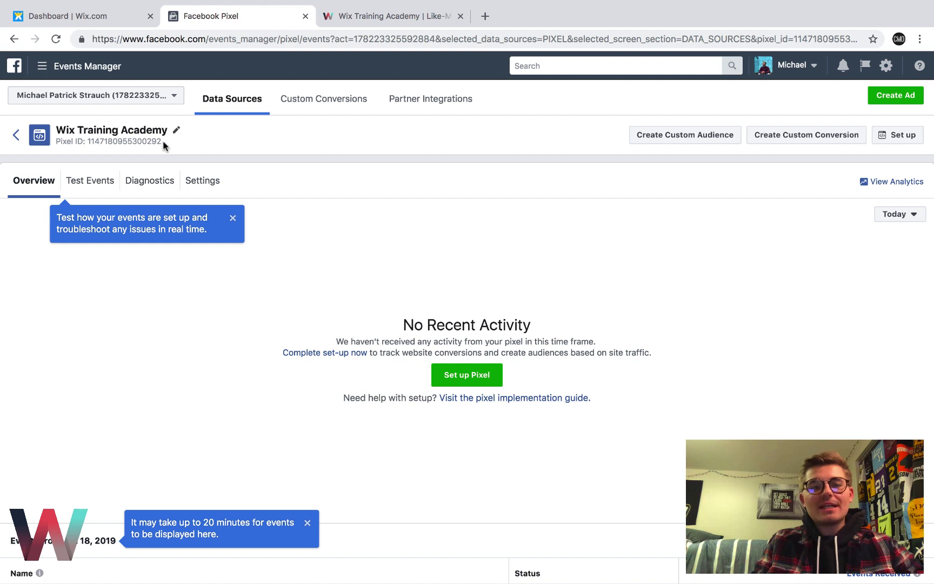
drag(162, 141, 94, 143)
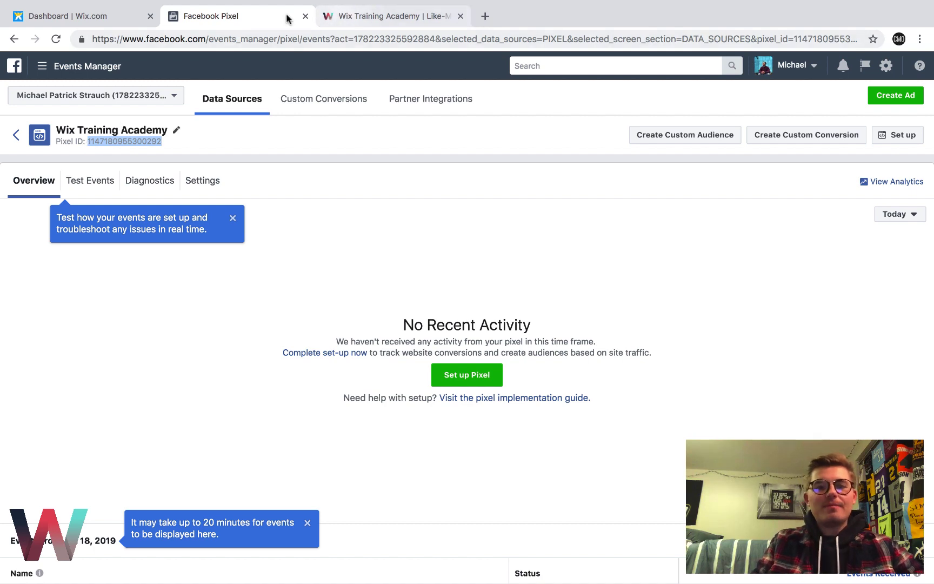
click(108, 21)
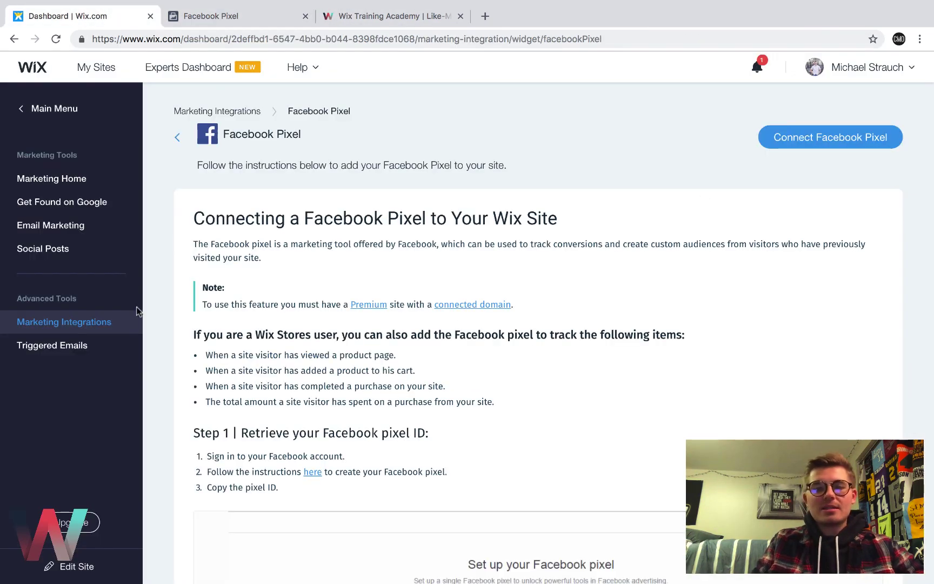
click(60, 109)
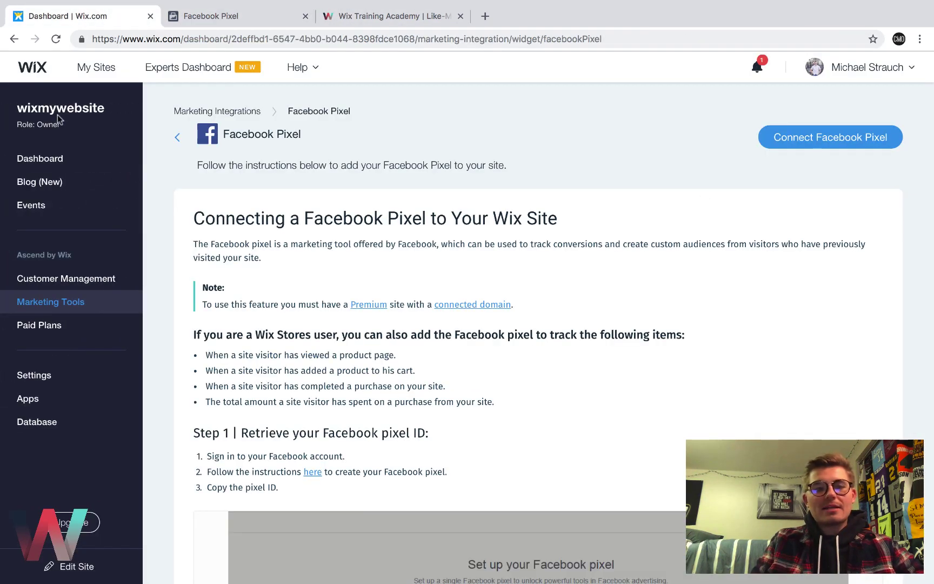
click(41, 162)
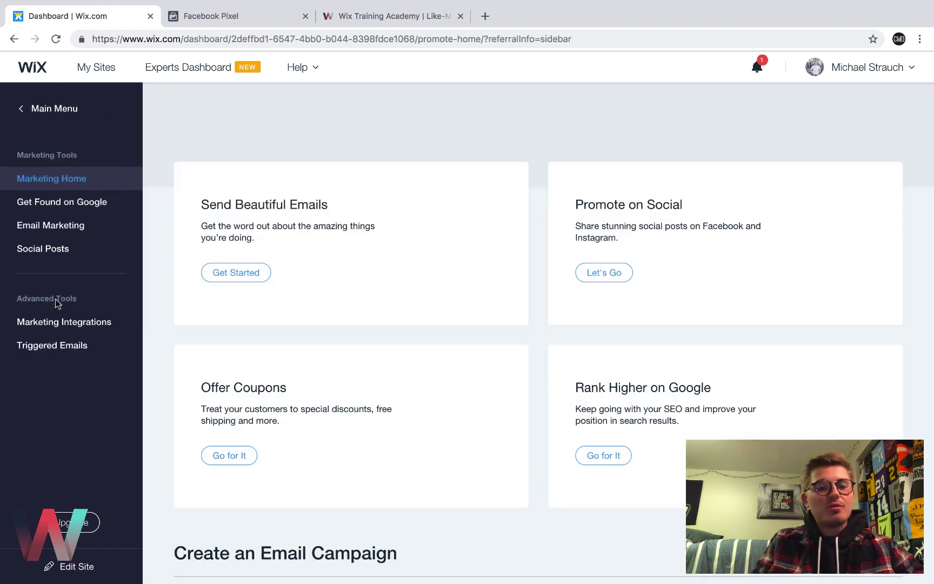
click(85, 324)
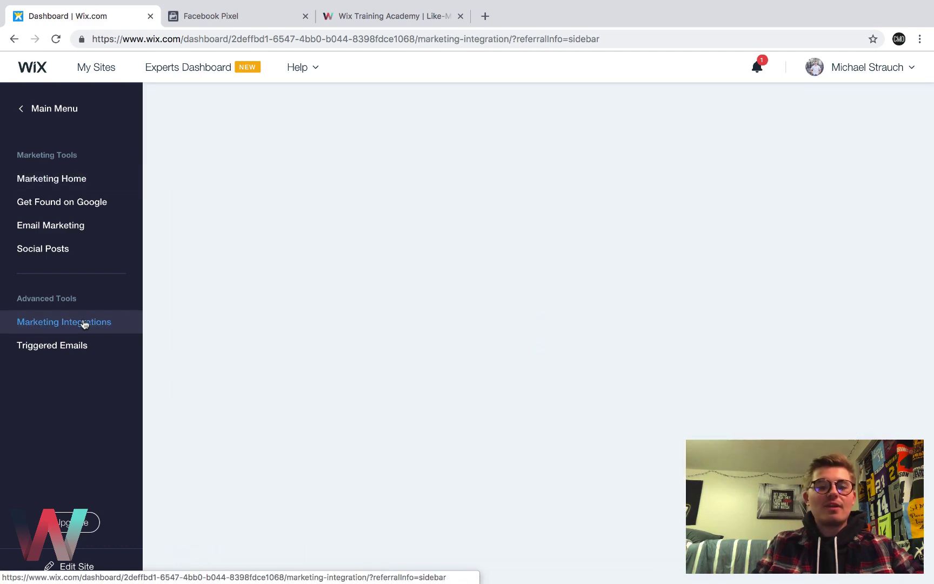
click(462, 326)
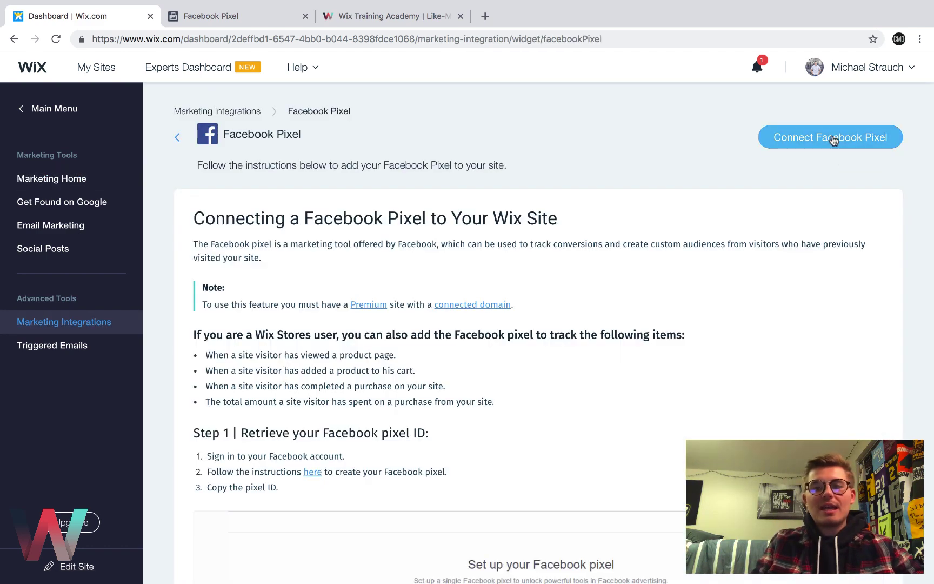
Step: Paste the copied Pixel ID into Connect Facebook Pixel and save it
click(832, 139)
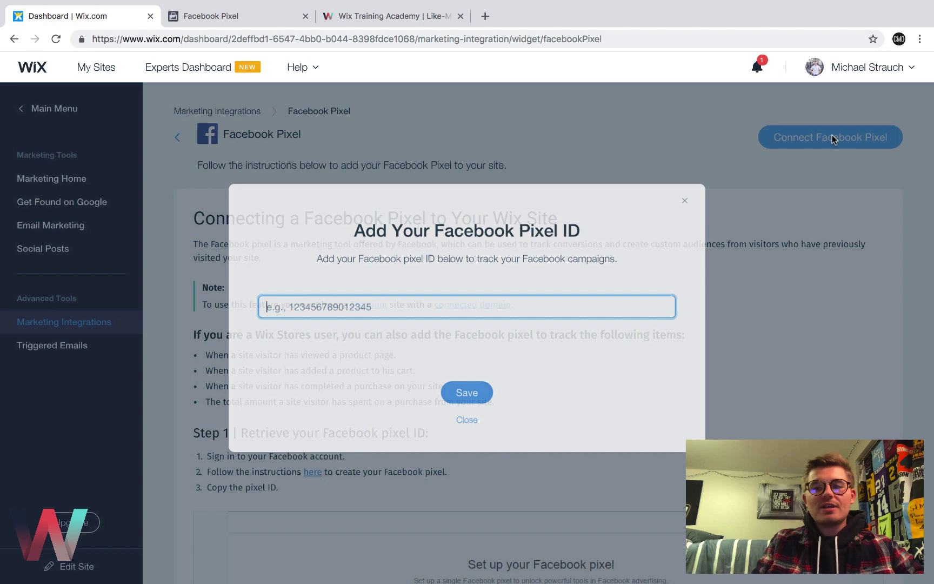
key(ctrl+v)
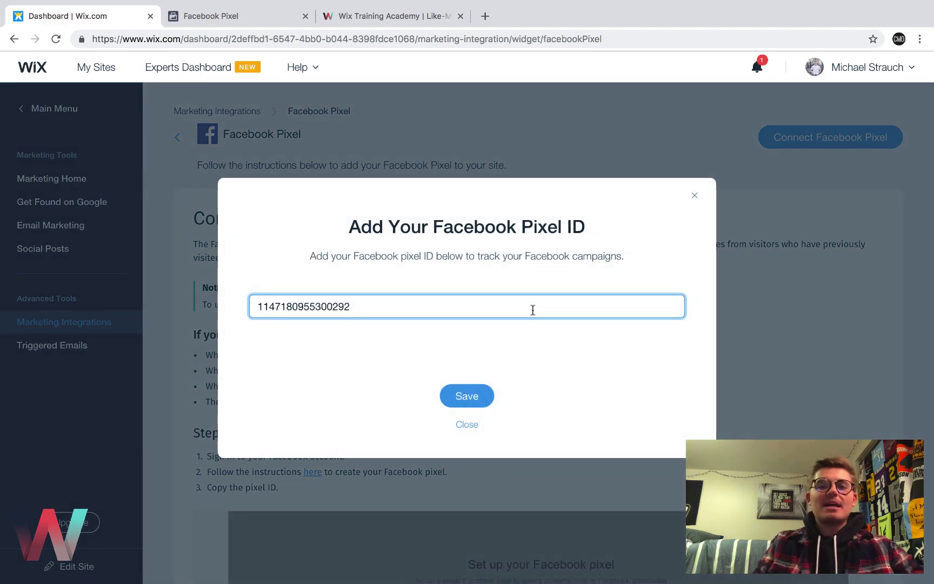
click(460, 398)
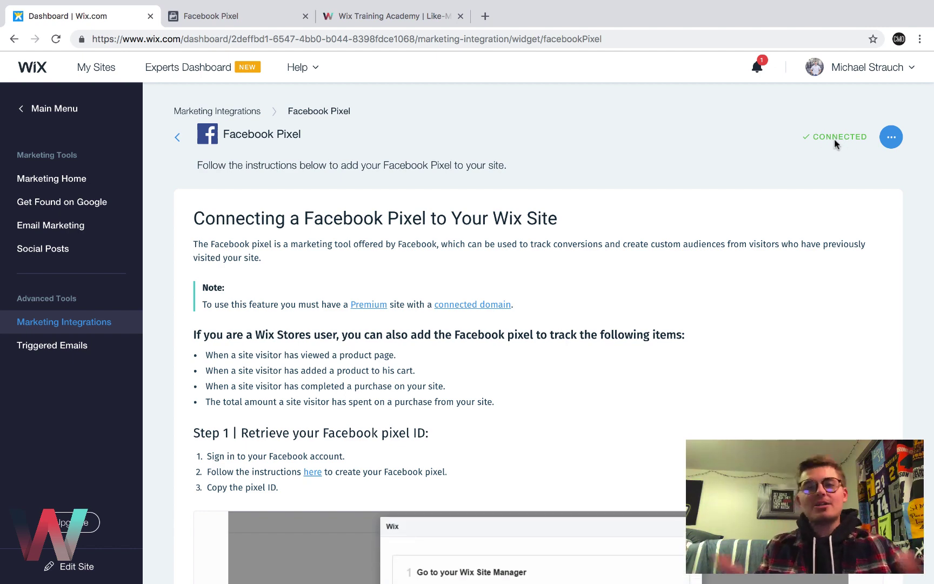
click(251, 16)
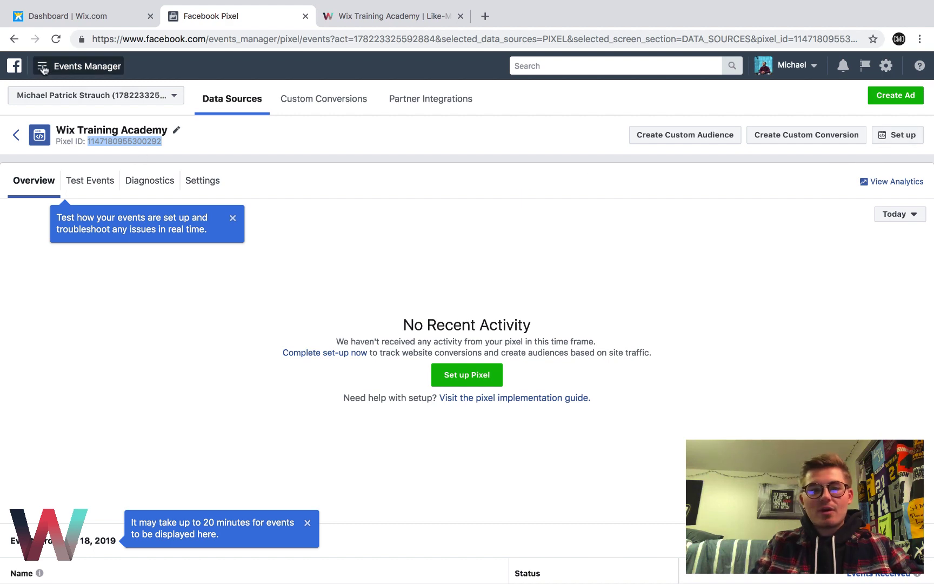
Step: Google 'confirm facebook pixel installation' in a new tab and open the first result
click(485, 16)
text(con)
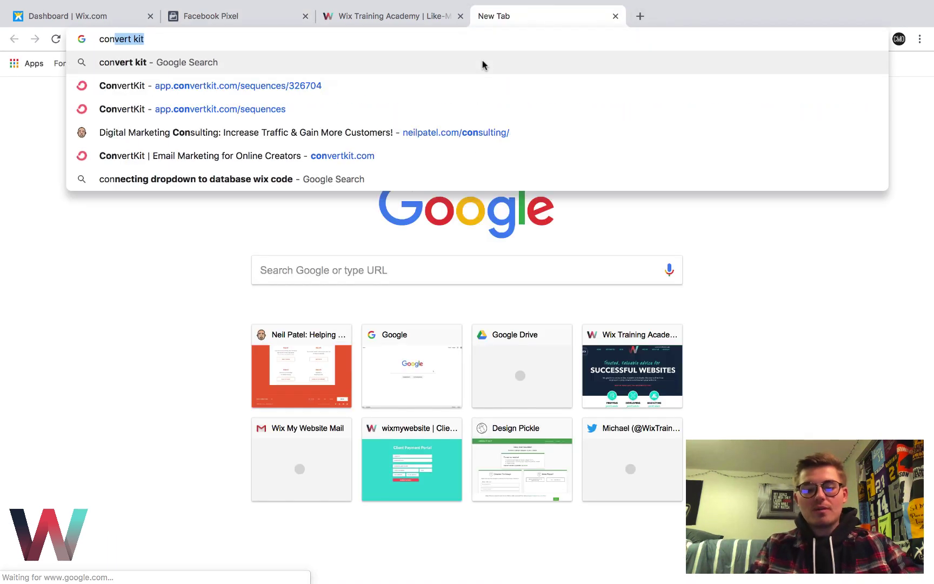
text(firm facebook )
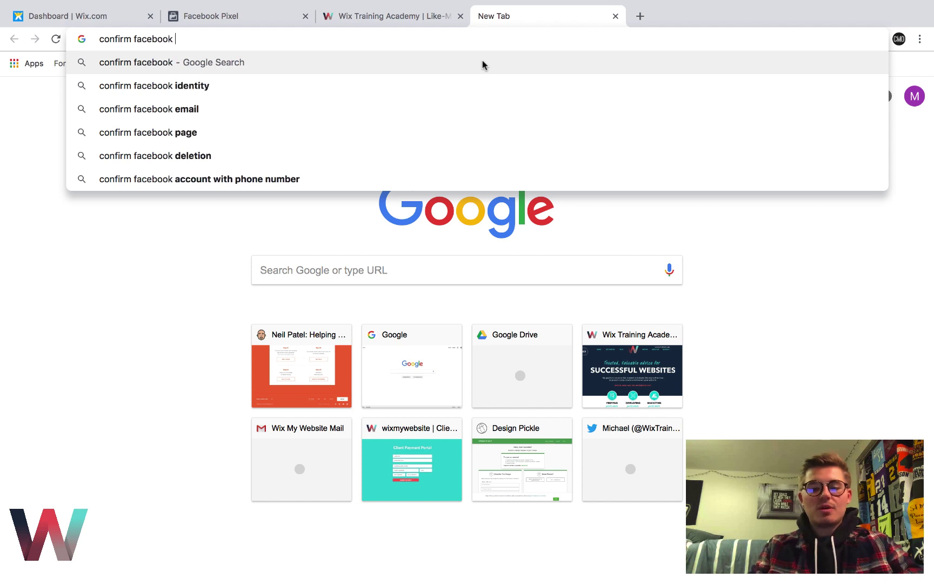
text(pixel instan)
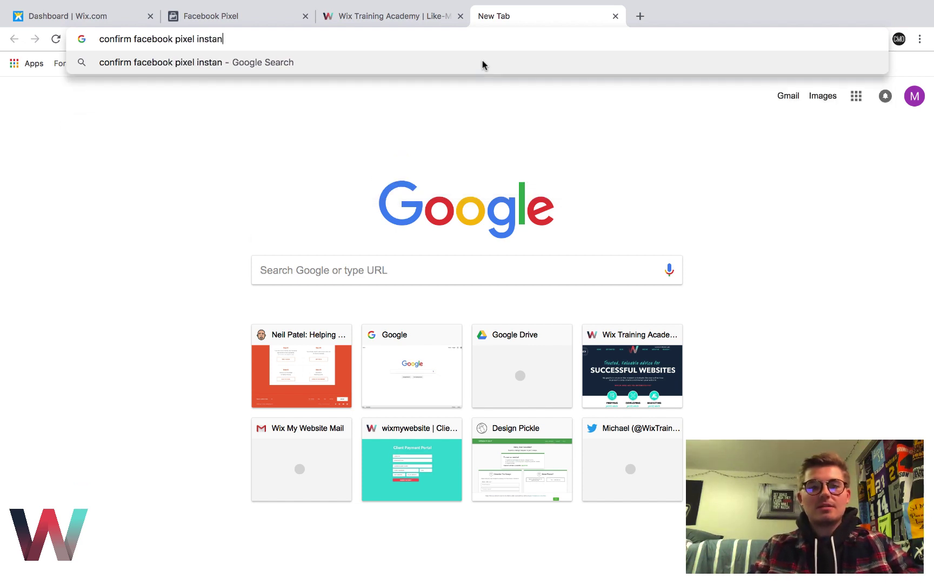
text(llation)
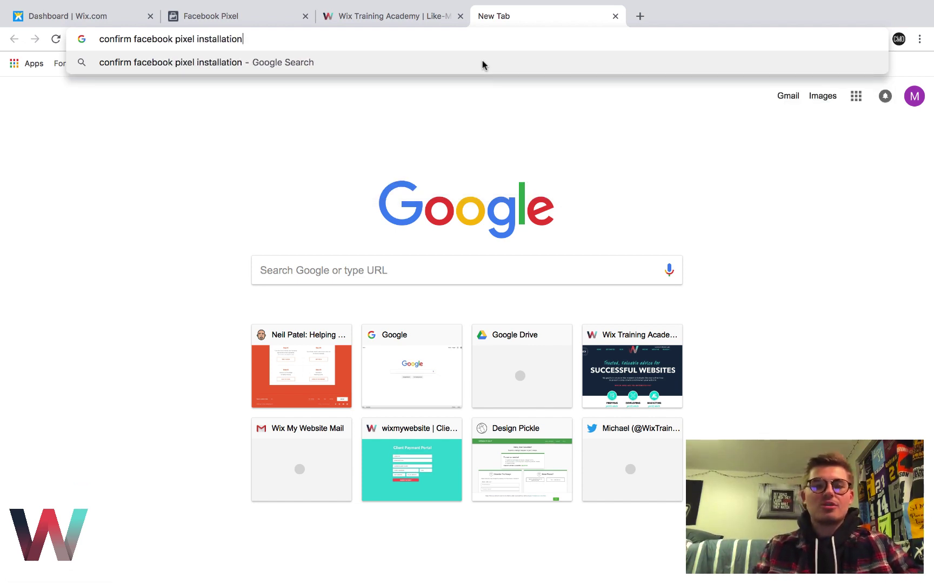
key(Return)
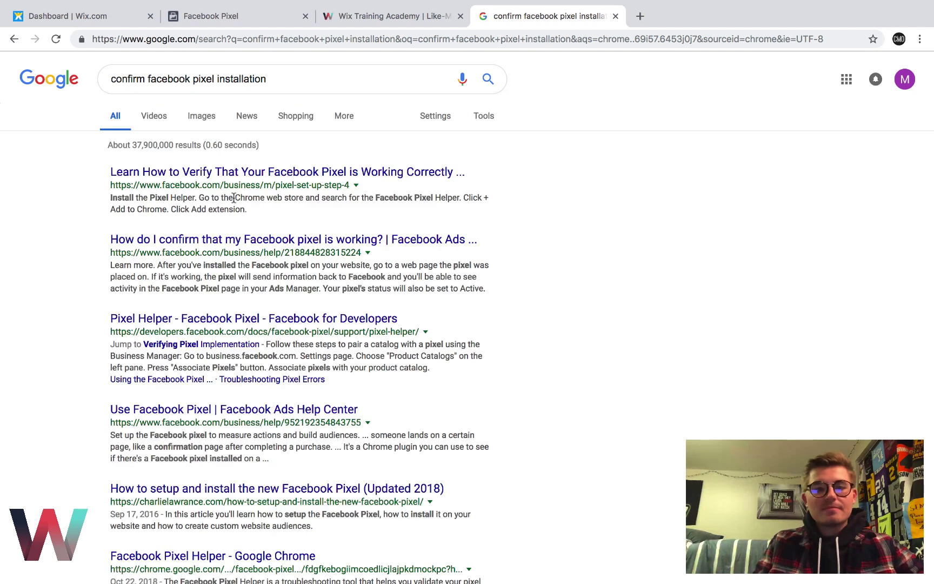
click(252, 173)
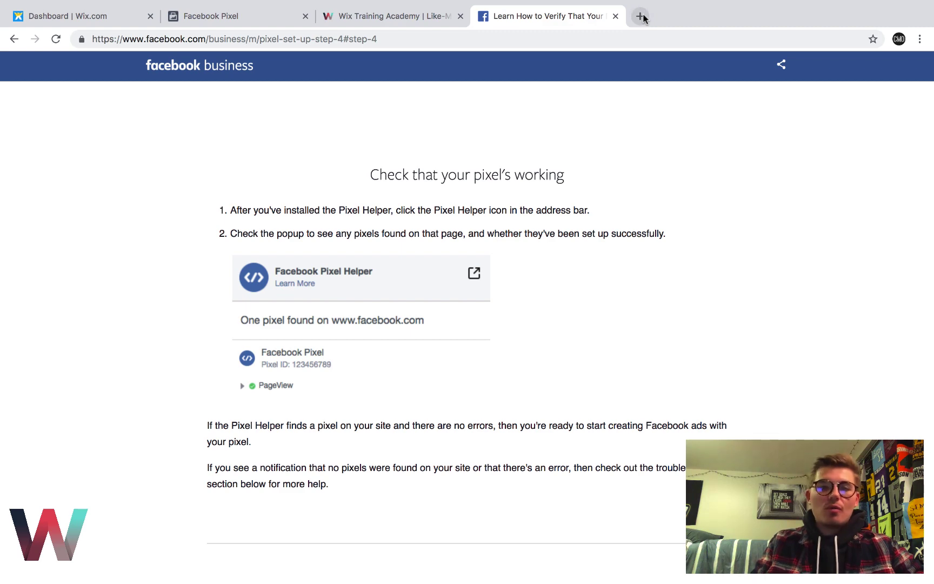
scroll(464, 295, down, 3)
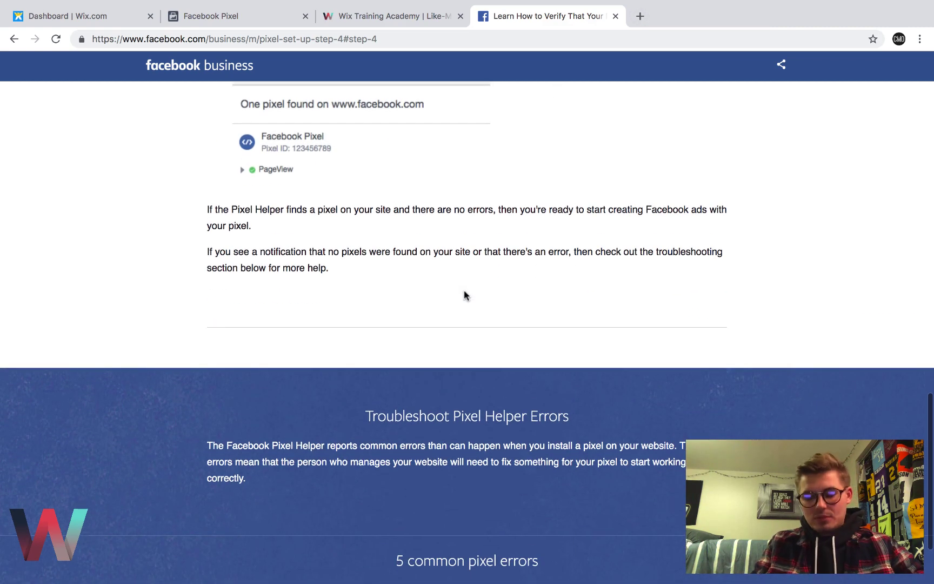
scroll(465, 294, up, 3)
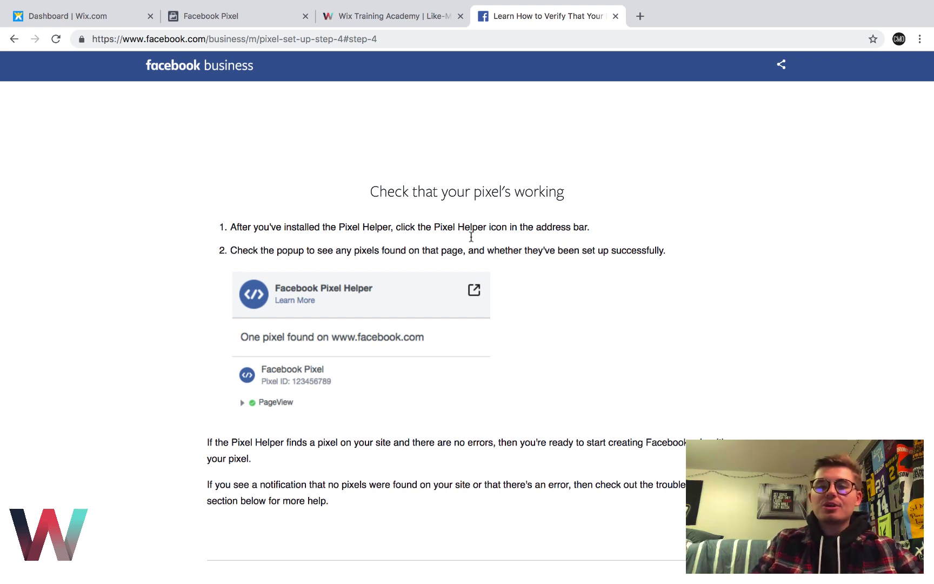
scroll(389, 250, down, 1)
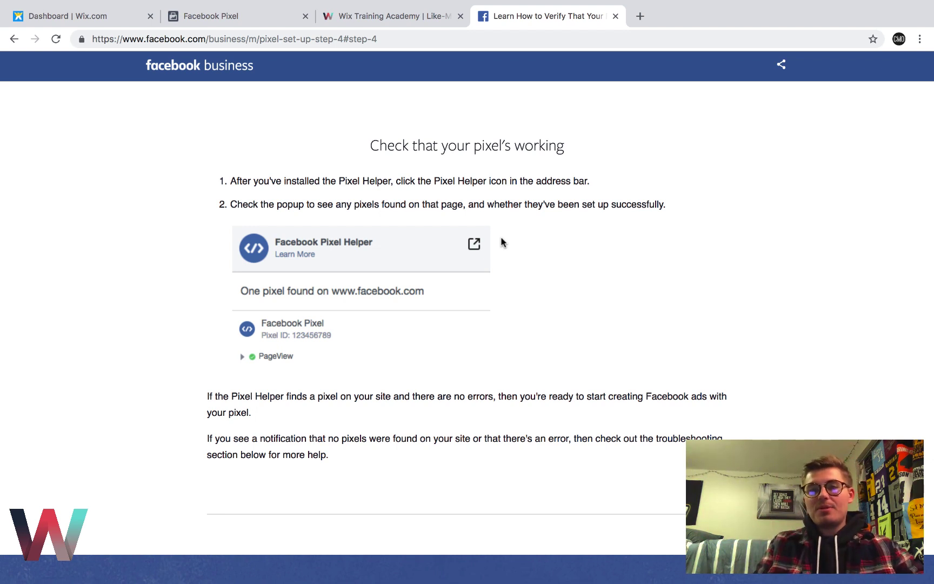
Step: Close the 'Check that your pixel's working' help page tab
click(616, 16)
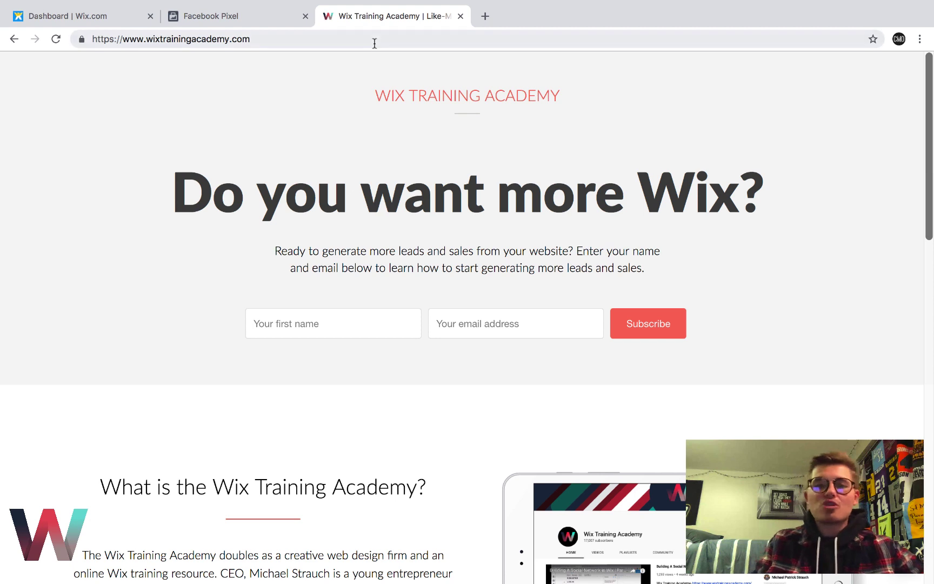
Step: Close the Wix Training Academy site tab
click(460, 16)
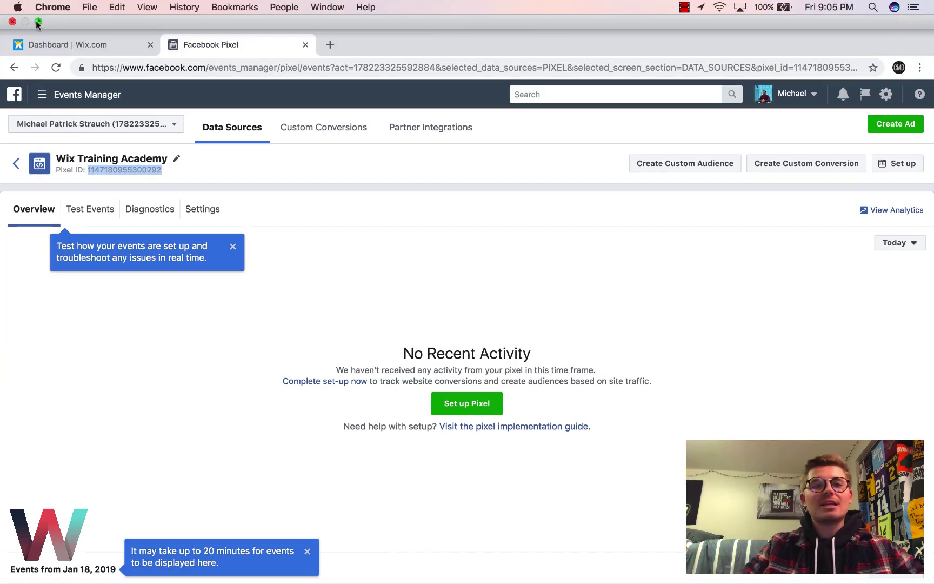